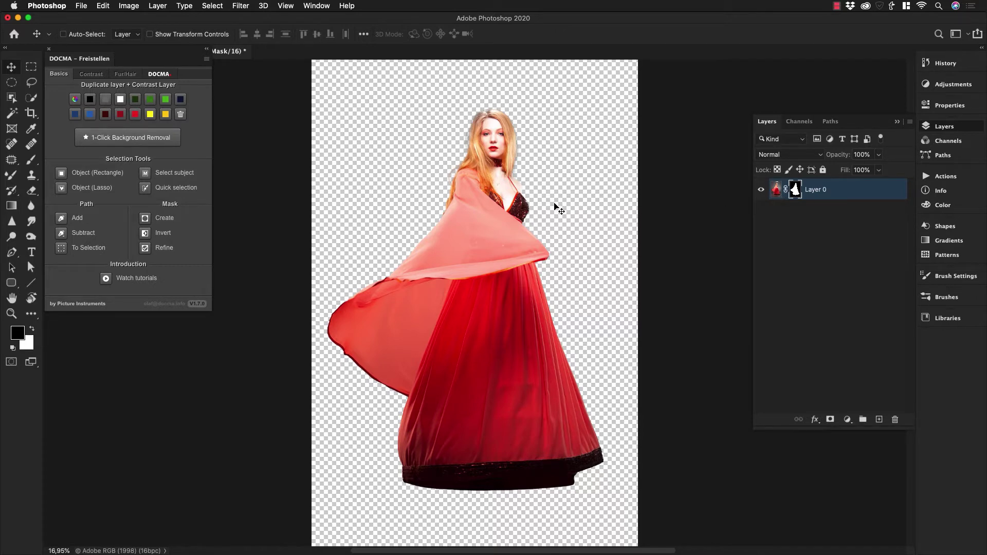
Examine the cutout's edges up close from the hair down to the dress, and view its layer mask on its own
{"action": "scroll", "coordinate": [494, 147], "scroll_direction": "up", "scroll_amount": 10}
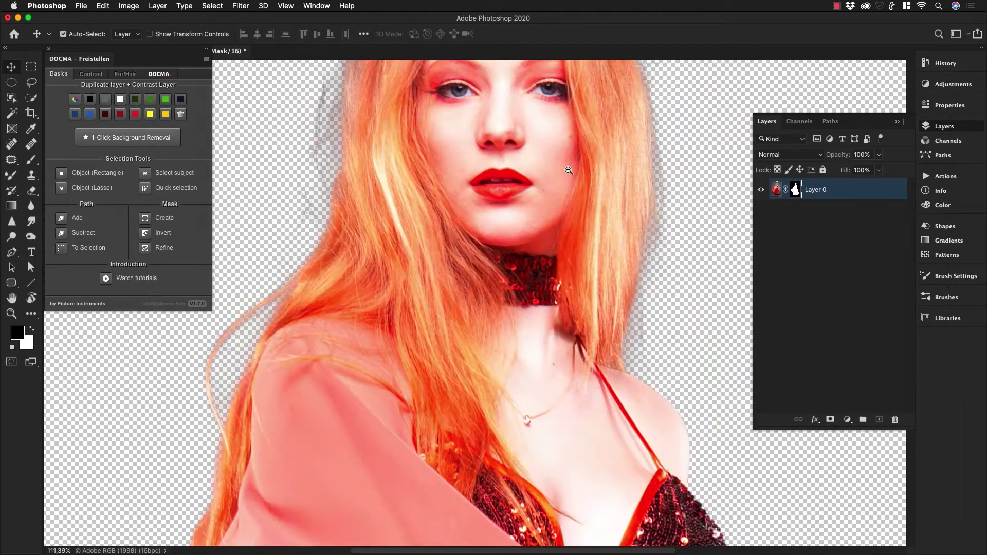
{"action": "left_click_drag", "start_coordinate": [502, 280], "coordinate": [488, 353]}
{"action": "left_click_drag", "start_coordinate": [645, 389], "coordinate": [601, 296]}
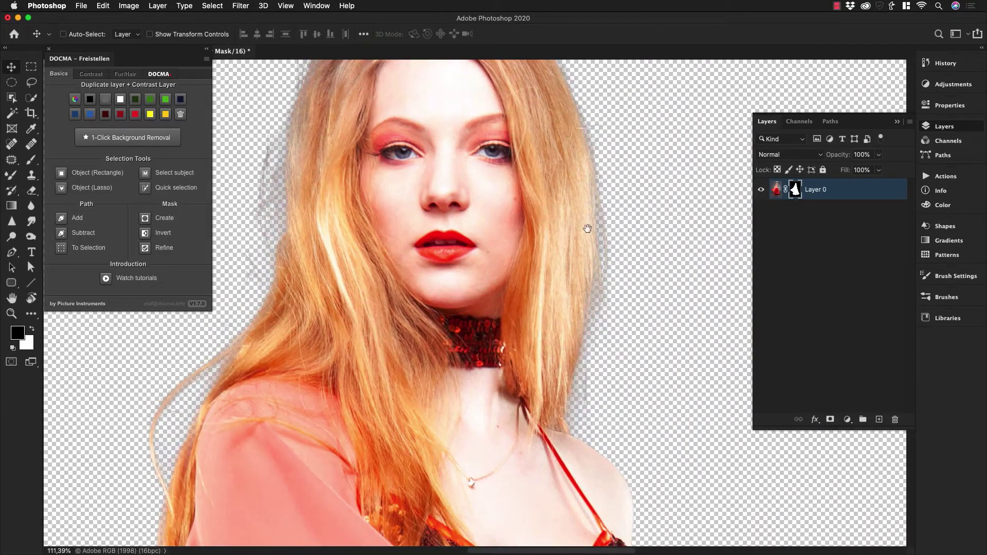
{"action": "left_click_drag", "start_coordinate": [582, 191], "coordinate": [581, 262]}
{"action": "left_click_drag", "start_coordinate": [618, 416], "coordinate": [595, 315]}
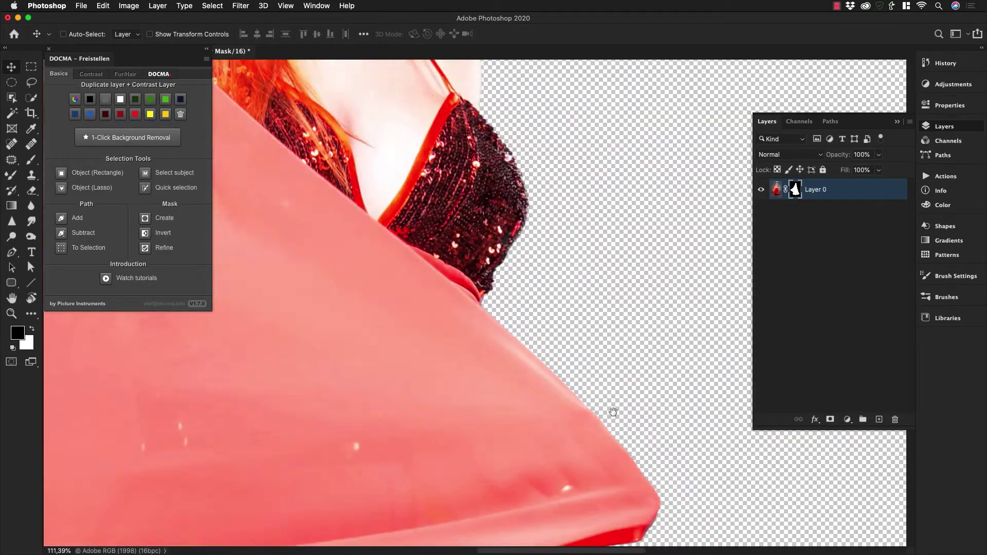
{"action": "left_click_drag", "start_coordinate": [612, 410], "coordinate": [601, 340]}
{"action": "left_click_drag", "start_coordinate": [606, 462], "coordinate": [584, 328]}
{"action": "left_click_drag", "start_coordinate": [591, 442], "coordinate": [591, 318]}
{"action": "left_click_drag", "start_coordinate": [598, 506], "coordinate": [475, 445]}
{"action": "key", "text": "super+0"}
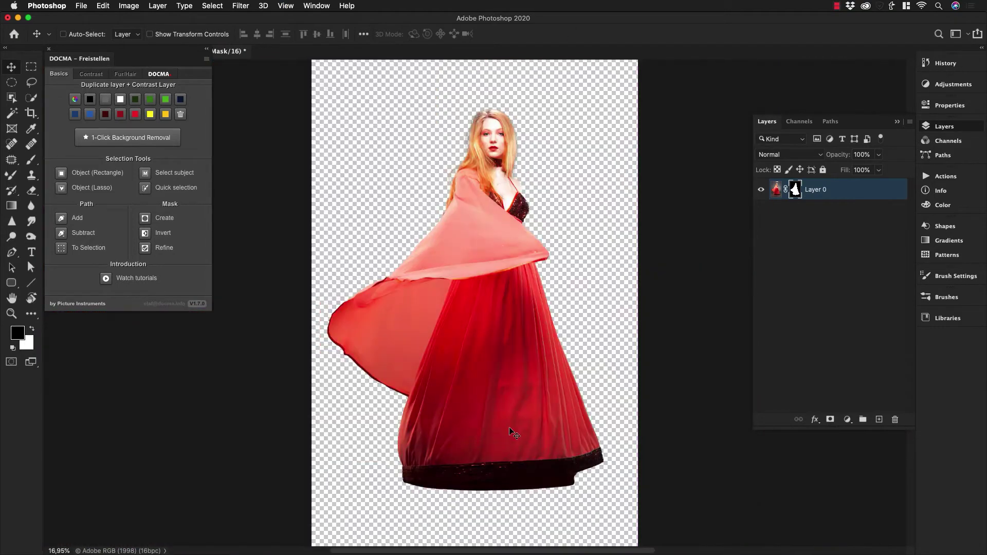
{"action": "left_click", "coordinate": [795, 191], "text": "alt"}
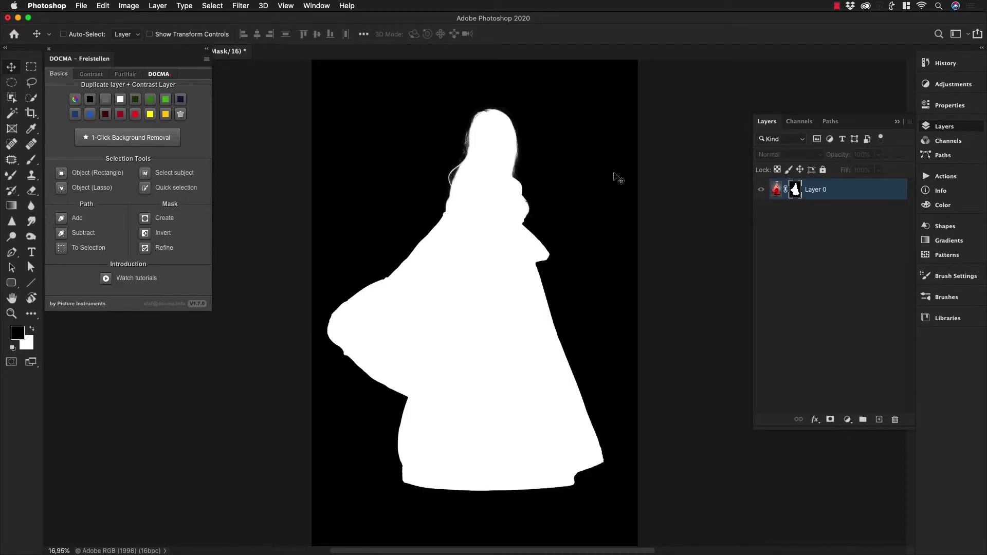
{"action": "left_click", "coordinate": [775, 190]}
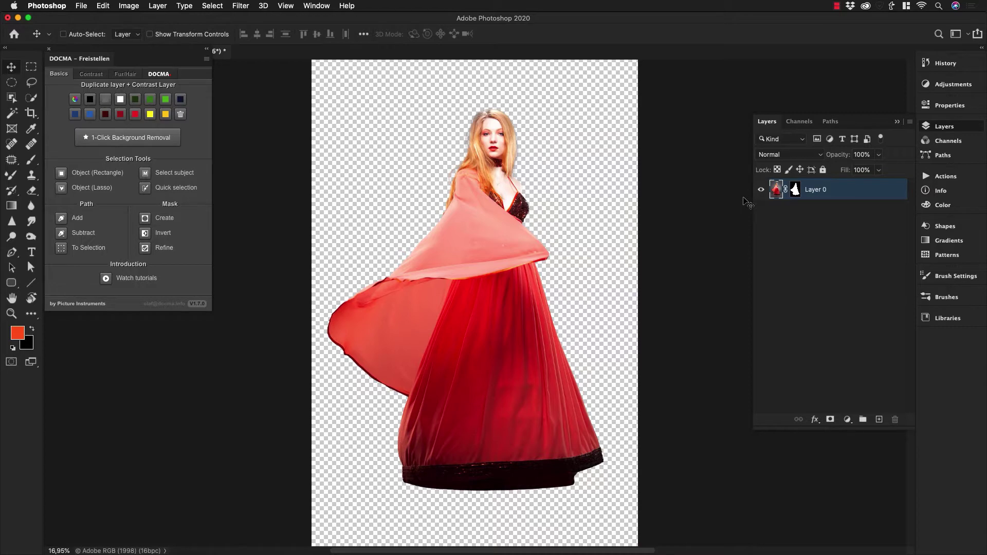
Add a Solid Color fill layer in pure red (ff0000) and place it beneath Layer 0
{"action": "left_click", "coordinate": [847, 420]}
{"action": "left_click", "coordinate": [856, 430]}
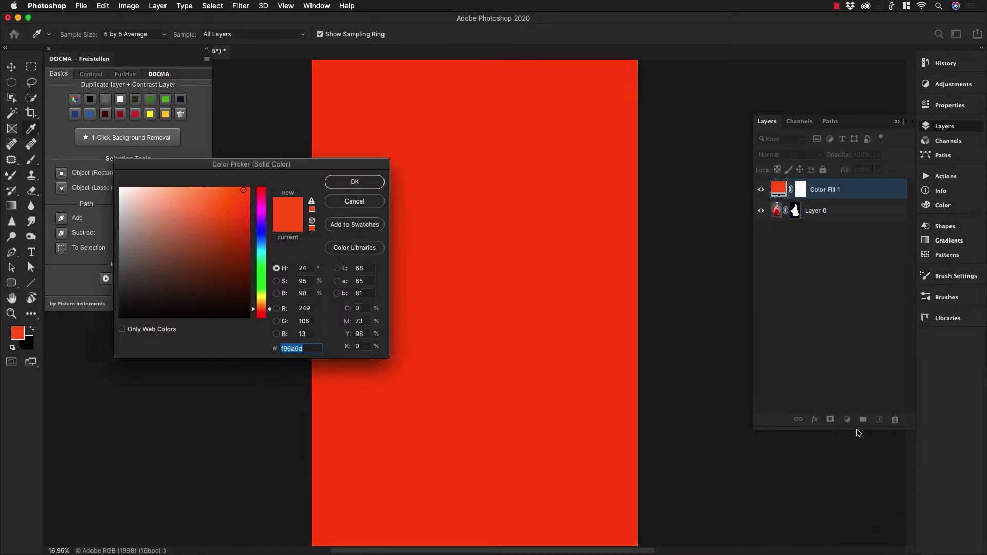
{"action": "left_click_drag", "start_coordinate": [322, 170], "coordinate": [642, 192]}
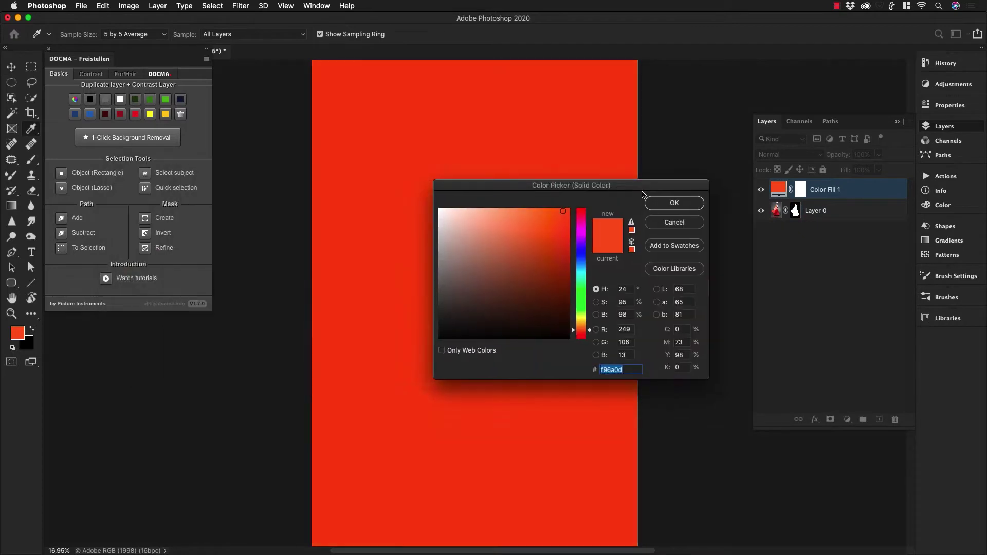
{"action": "left_click_drag", "start_coordinate": [580, 218], "coordinate": [577, 209]}
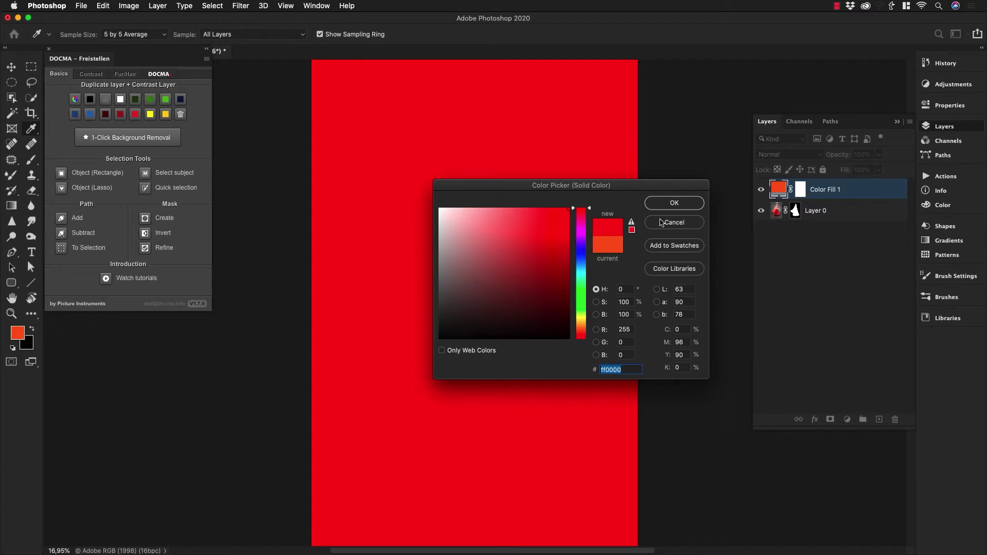
{"action": "left_click", "coordinate": [680, 202]}
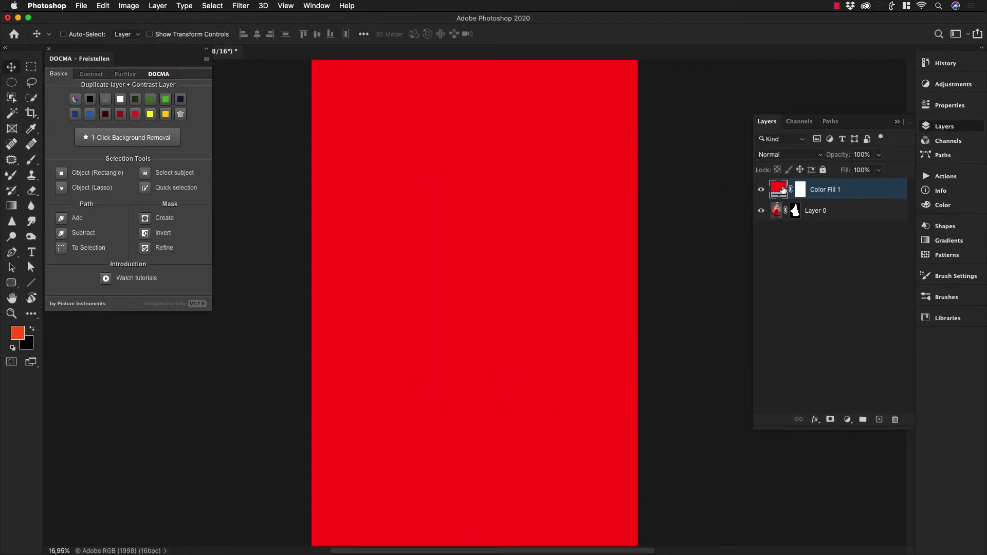
{"action": "left_click_drag", "start_coordinate": [782, 190], "coordinate": [795, 227]}
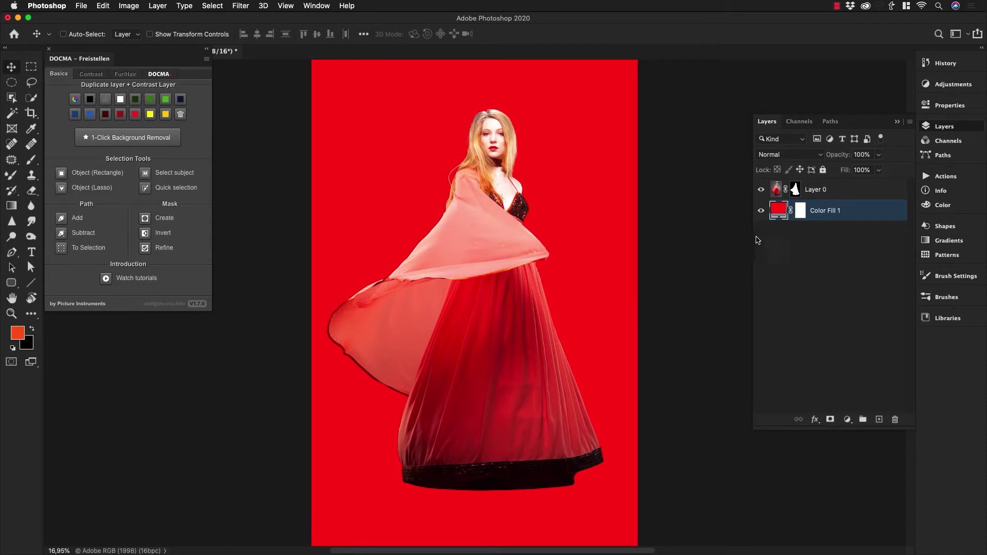
Try blue (0042ff) as the color of the fill layer behind the cutout and discard the change
{"action": "double_click", "coordinate": [780, 213]}
{"action": "left_click_drag", "start_coordinate": [637, 180], "coordinate": [862, 172]}
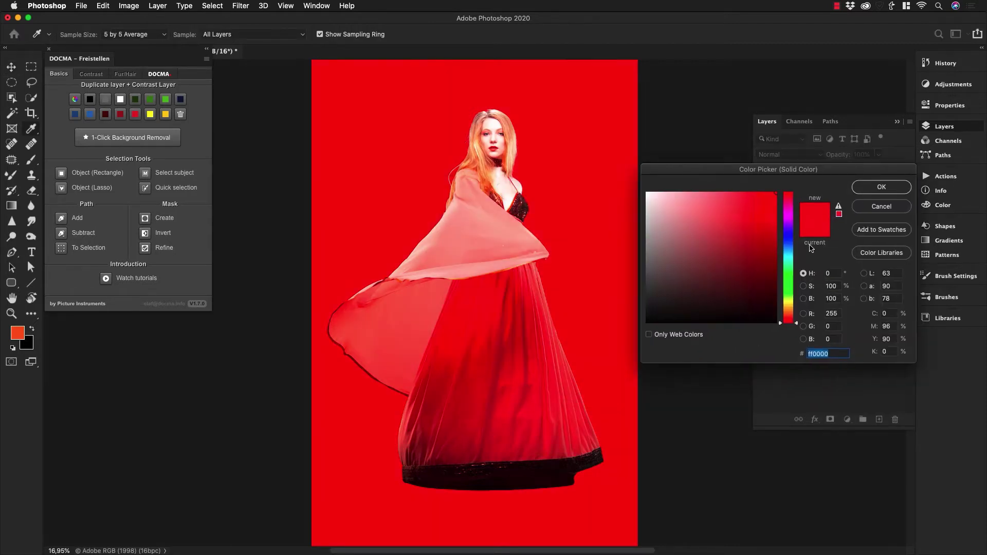
{"action": "left_click_drag", "start_coordinate": [787, 233], "coordinate": [787, 242]}
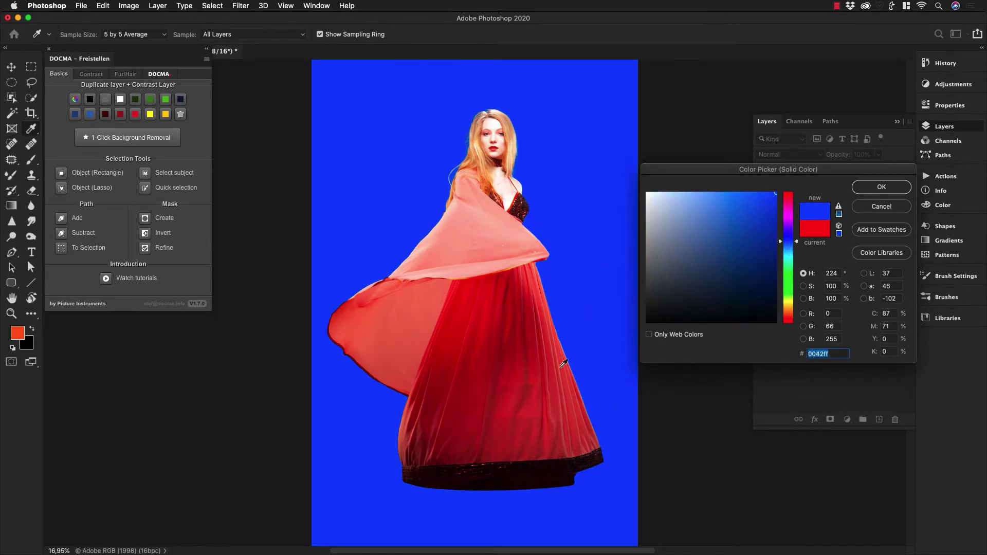
{"action": "left_click", "coordinate": [883, 207]}
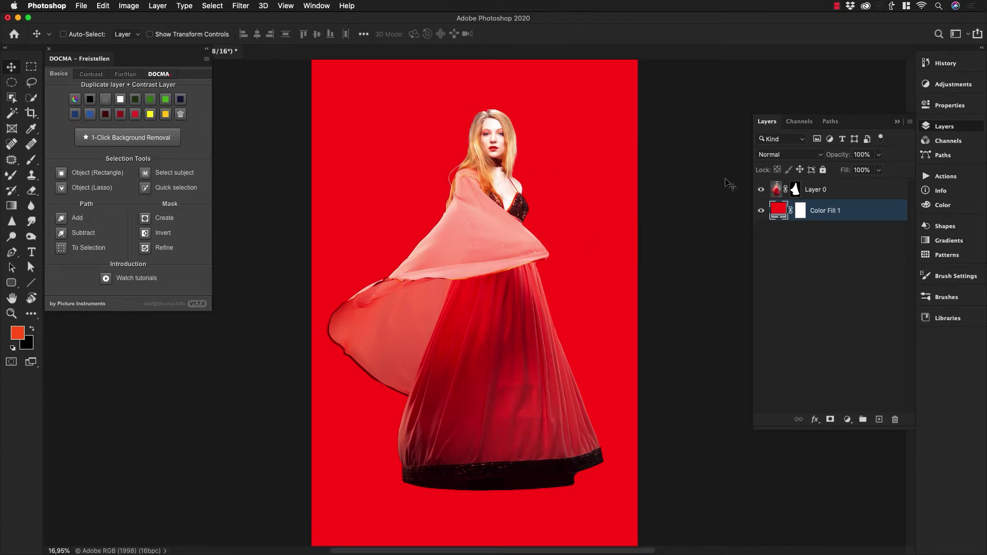
Revert the document to its Open history state
{"action": "left_click", "coordinate": [949, 65]}
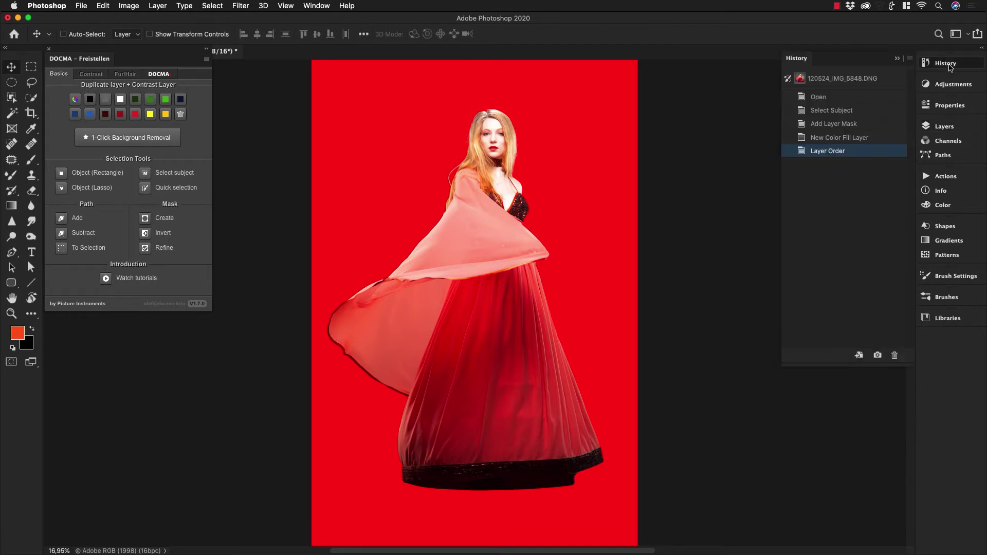
{"action": "left_click", "coordinate": [849, 97]}
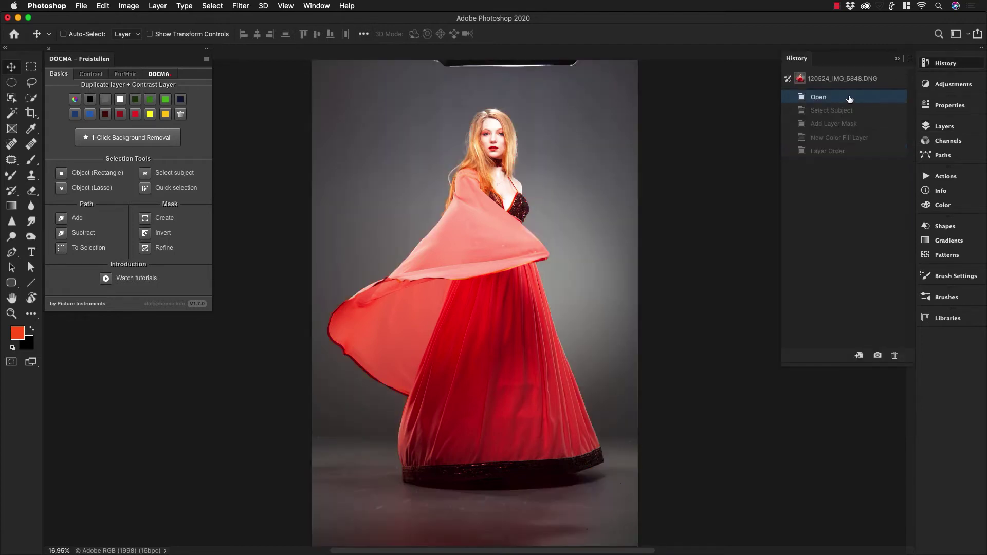
{"action": "left_click", "coordinate": [951, 63]}
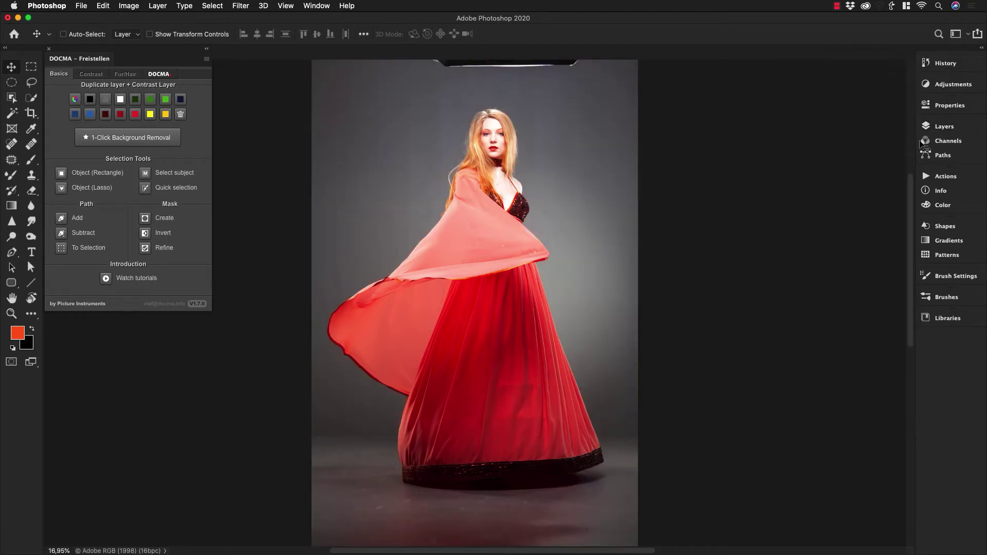
Duplicate the Background layer above a medium blue contrast layer and run DOCMA's 1-Click Background Removal on the duplicate
{"action": "left_click", "coordinate": [949, 126]}
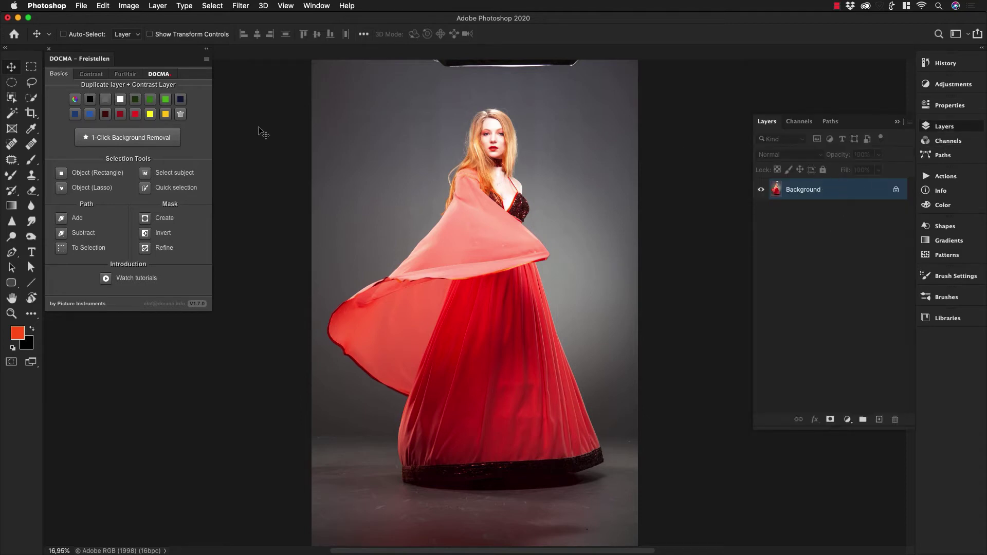
{"action": "left_click", "coordinate": [90, 115]}
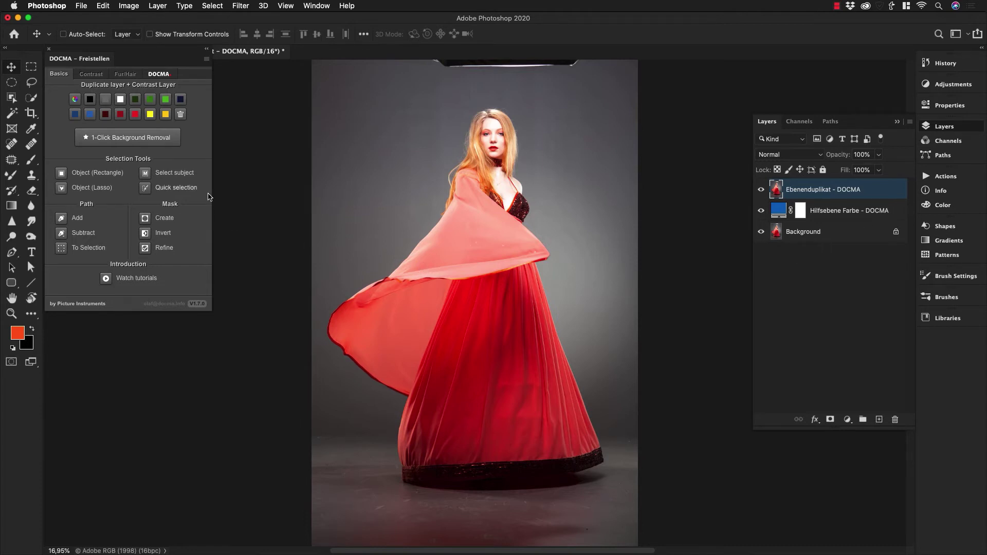
{"action": "left_click", "coordinate": [132, 137]}
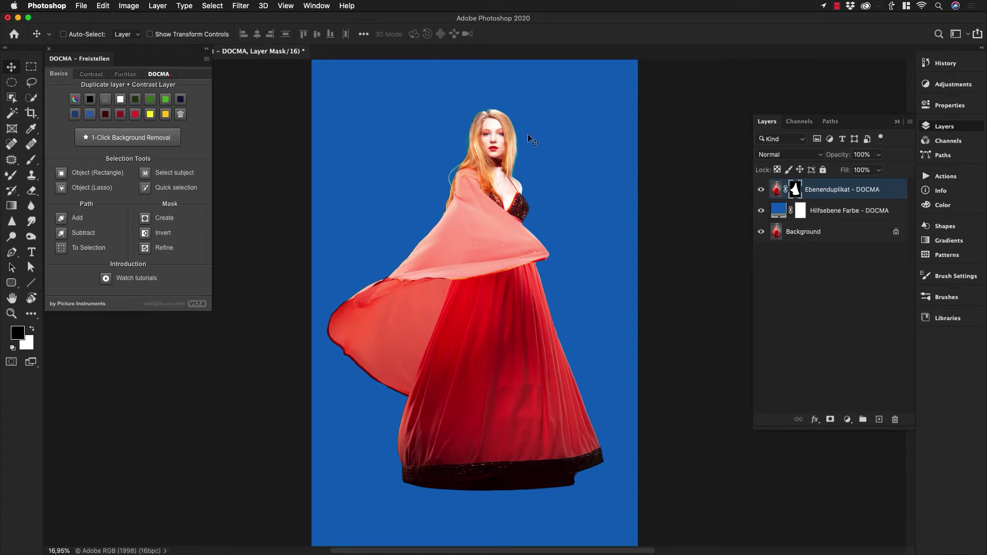
Check the hair edges of the cutout against green, light green, orange, yellow and medium blue contrast colors
{"action": "scroll", "coordinate": [529, 145], "scroll_direction": "up", "scroll_amount": 5}
{"action": "left_click_drag", "start_coordinate": [526, 141], "coordinate": [521, 414]}
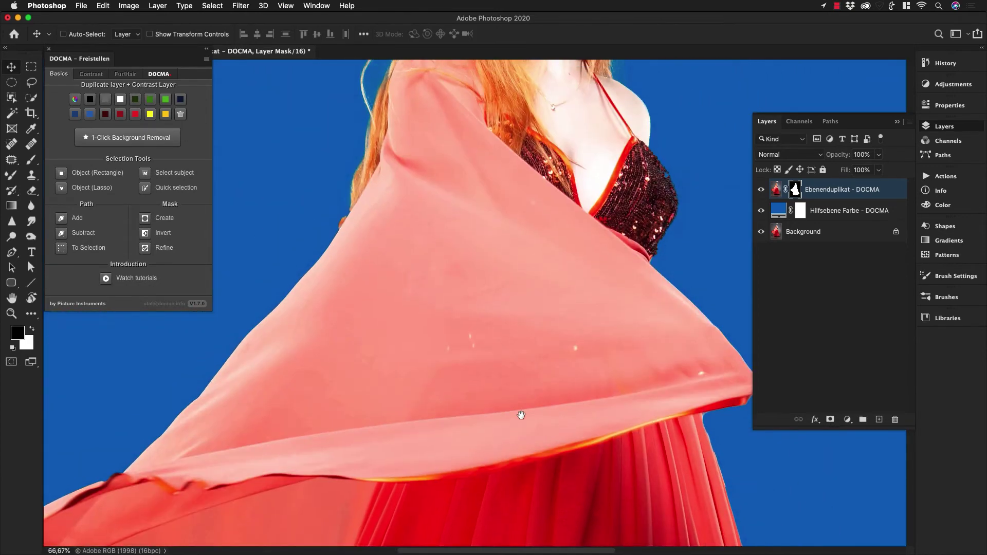
{"action": "scroll", "coordinate": [549, 252], "scroll_direction": "up", "scroll_amount": 3}
{"action": "scroll", "coordinate": [529, 202], "scroll_direction": "down", "scroll_amount": 5}
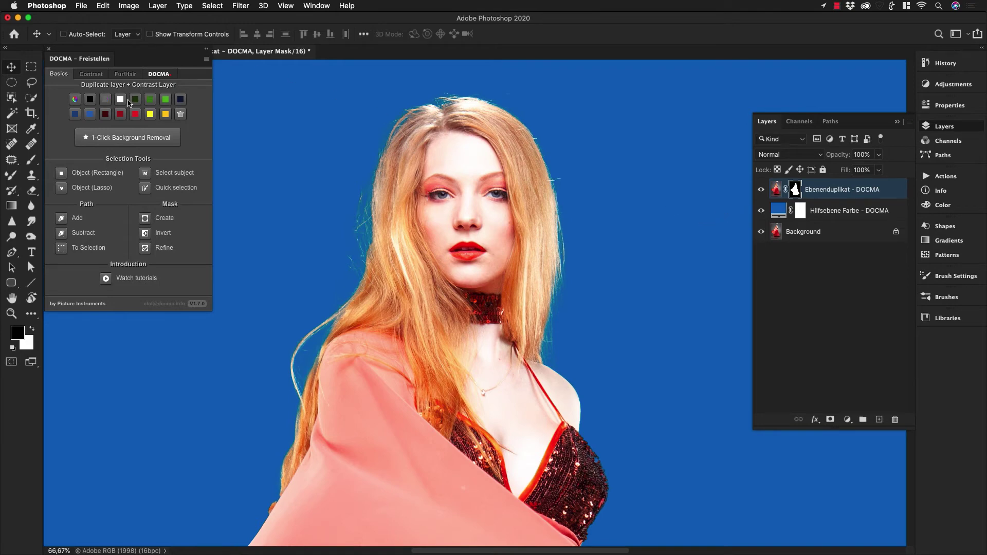
{"action": "left_click", "coordinate": [149, 101]}
{"action": "left_click", "coordinate": [165, 99]}
{"action": "left_click", "coordinate": [165, 114]}
{"action": "left_click", "coordinate": [149, 115]}
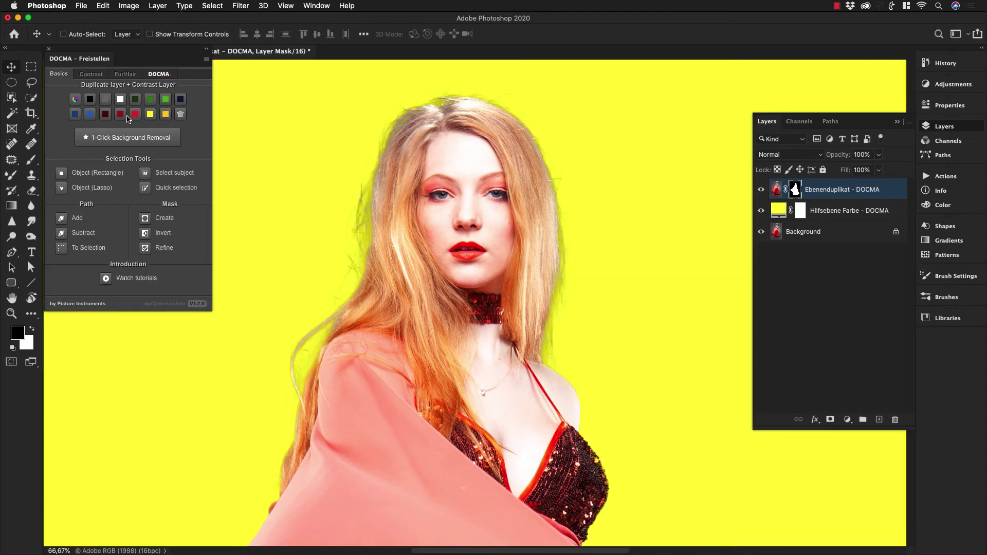
{"action": "left_click", "coordinate": [90, 115]}
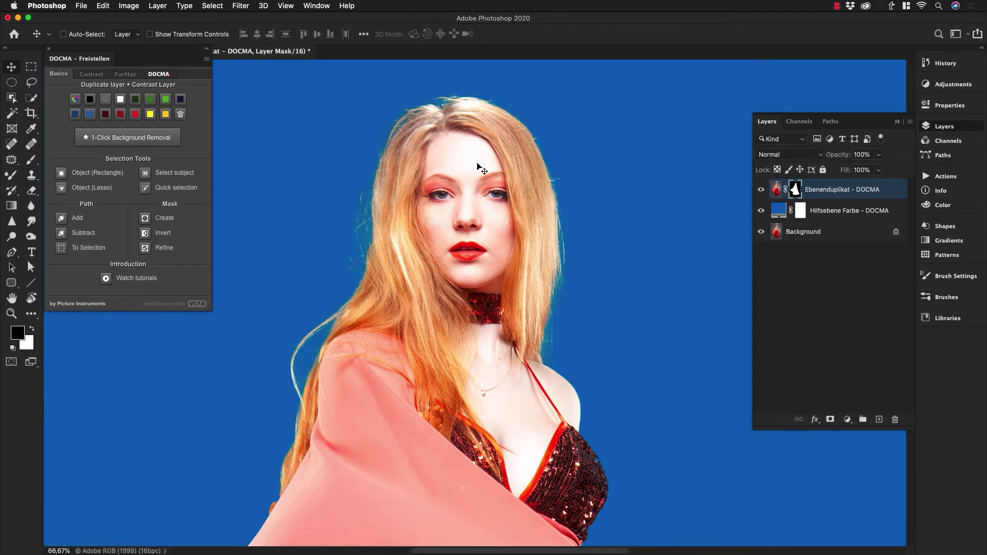
Compare the cutout against white, black, gray and orange contrast colors
{"action": "left_click", "coordinate": [120, 99]}
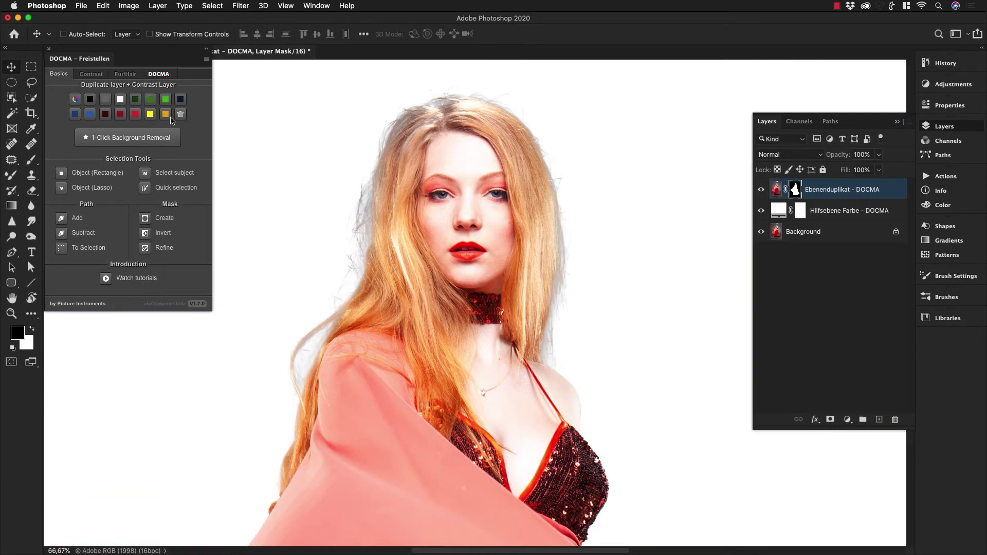
{"action": "left_click", "coordinate": [91, 100]}
{"action": "left_click", "coordinate": [109, 102]}
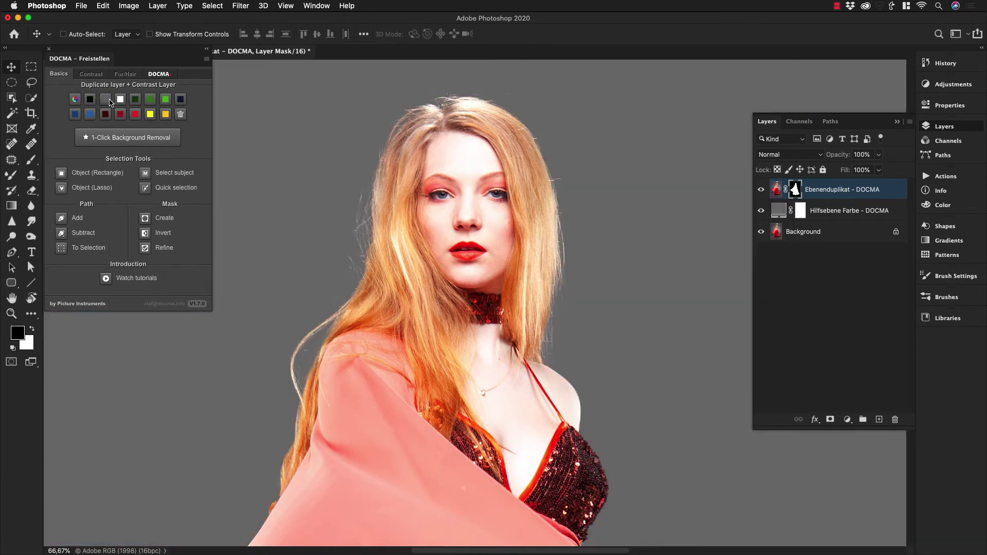
{"action": "left_click", "coordinate": [164, 114]}
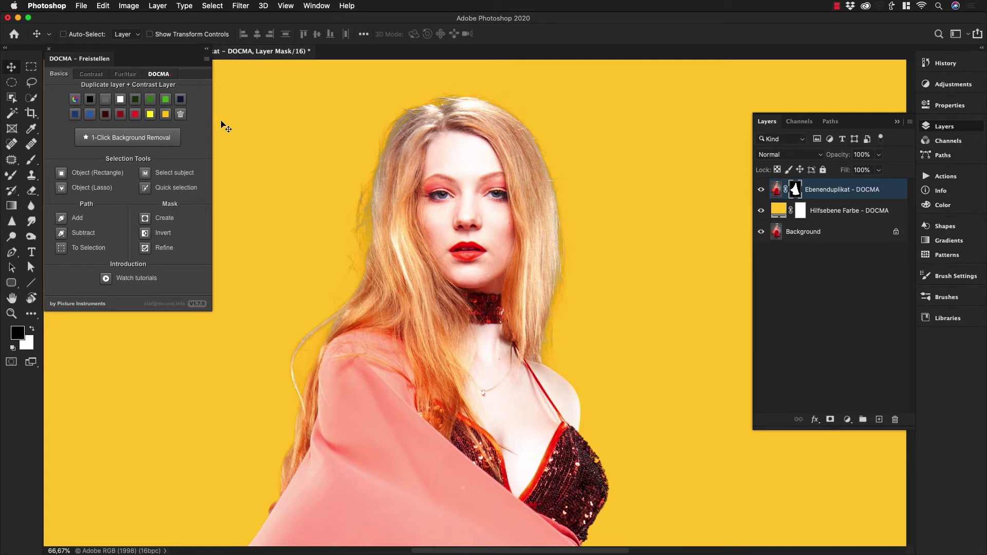
Give the contrast layer a custom muted blue color (586283)
{"action": "left_click", "coordinate": [75, 100]}
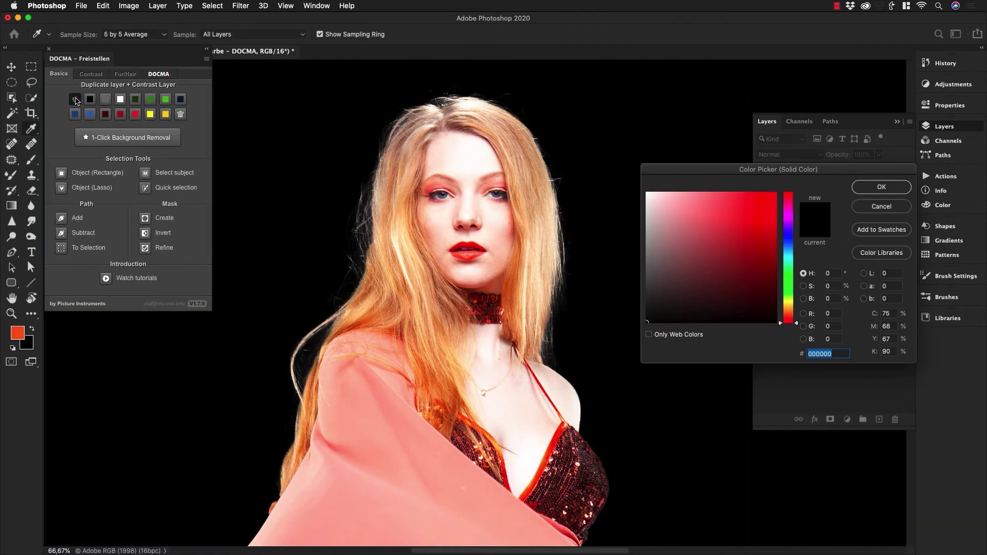
{"action": "left_click_drag", "start_coordinate": [698, 173], "coordinate": [596, 162]}
{"action": "mouse_move", "coordinate": [622, 249]}
{"action": "left_mouse_down"}
{"action": "mouse_move", "coordinate": [581, 273]}
{"action": "mouse_move", "coordinate": [621, 276]}
{"action": "mouse_move", "coordinate": [585, 243]}
{"action": "left_mouse_up"}
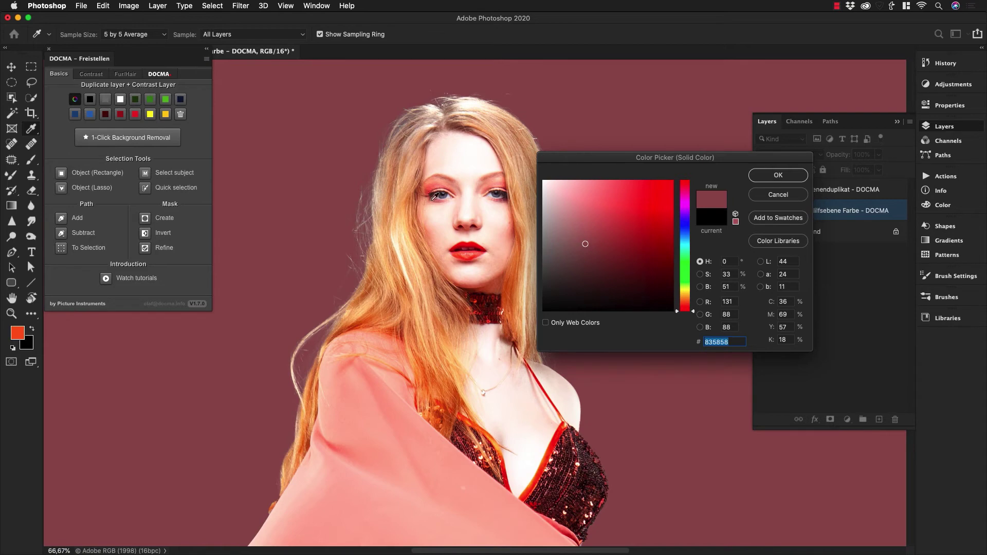
{"action": "left_click", "coordinate": [686, 229]}
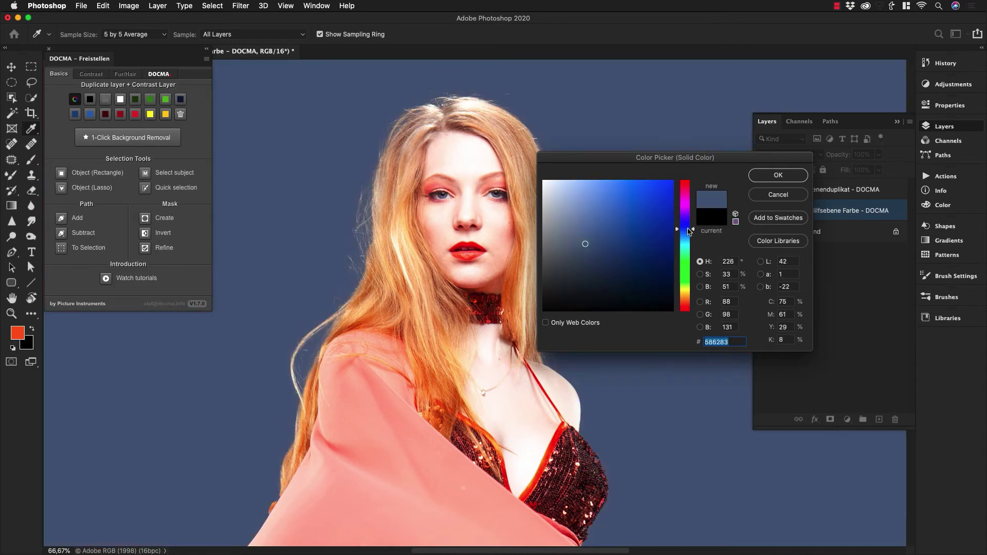
{"action": "left_click", "coordinate": [769, 178]}
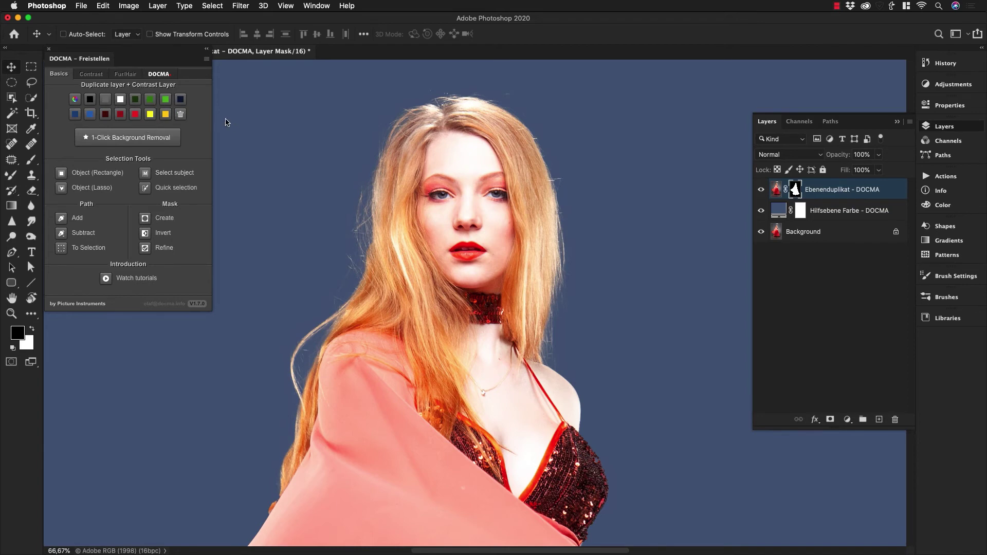
Delete the contrast layer and create a green one beneath the masked duplicate layer
{"action": "left_click", "coordinate": [181, 114]}
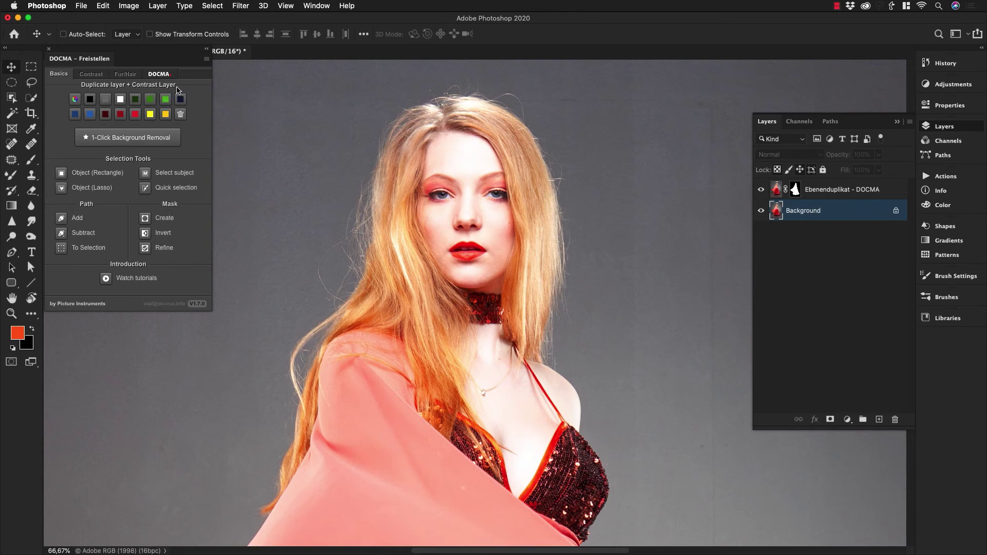
{"action": "left_click", "coordinate": [828, 190]}
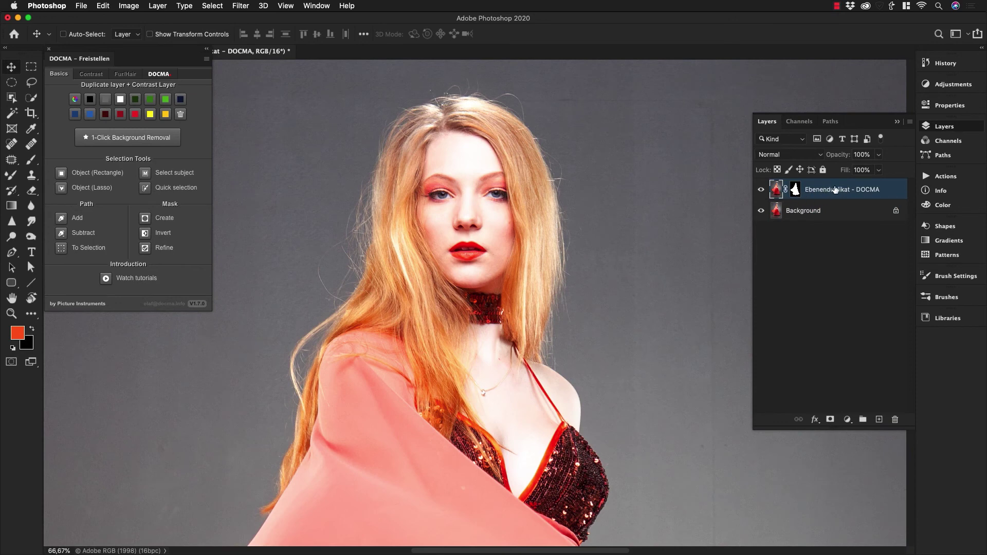
{"action": "left_click", "coordinate": [151, 103]}
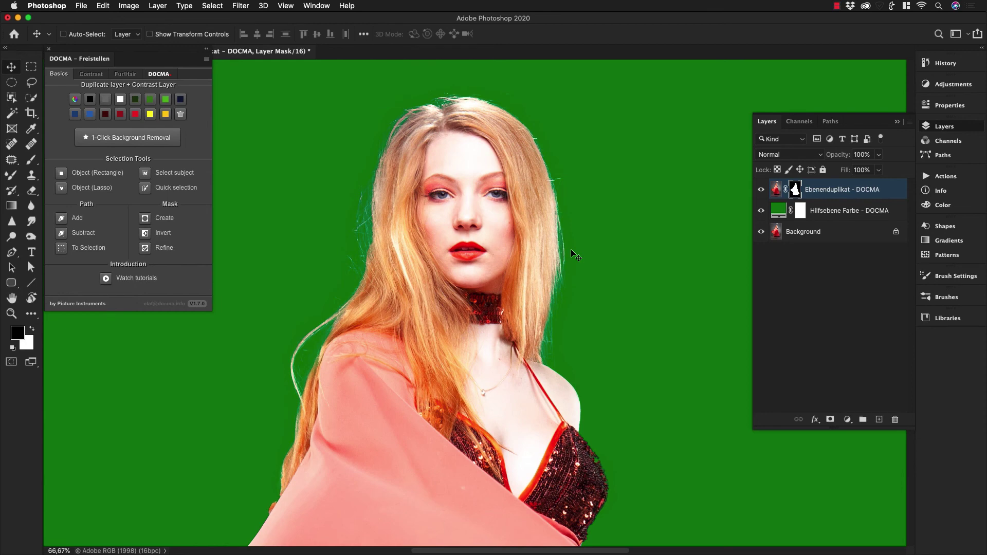
Try the mask refinement's Overlay view at 100% opacity, look at its overlay color options, and cancel the refinement
{"action": "left_click", "coordinate": [163, 248]}
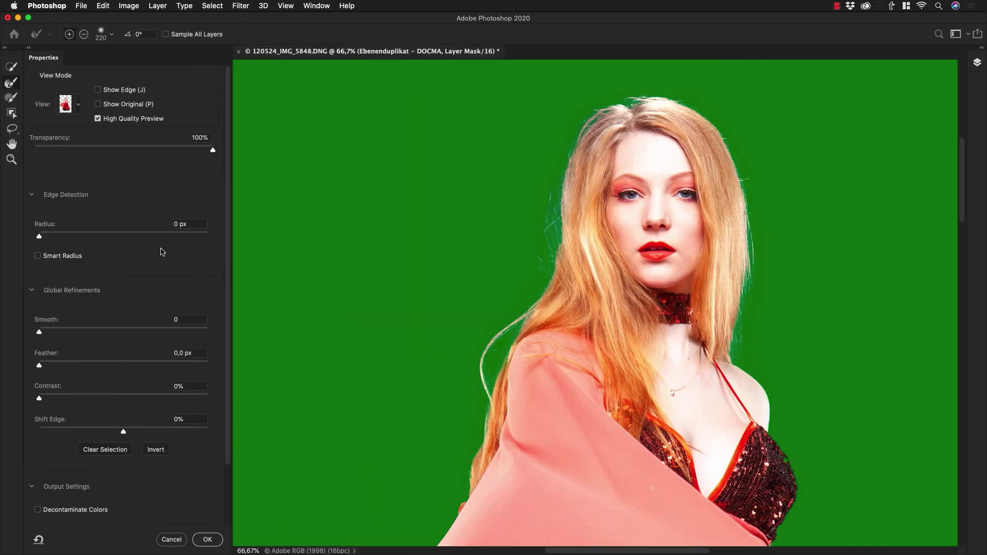
{"action": "left_click", "coordinate": [75, 107]}
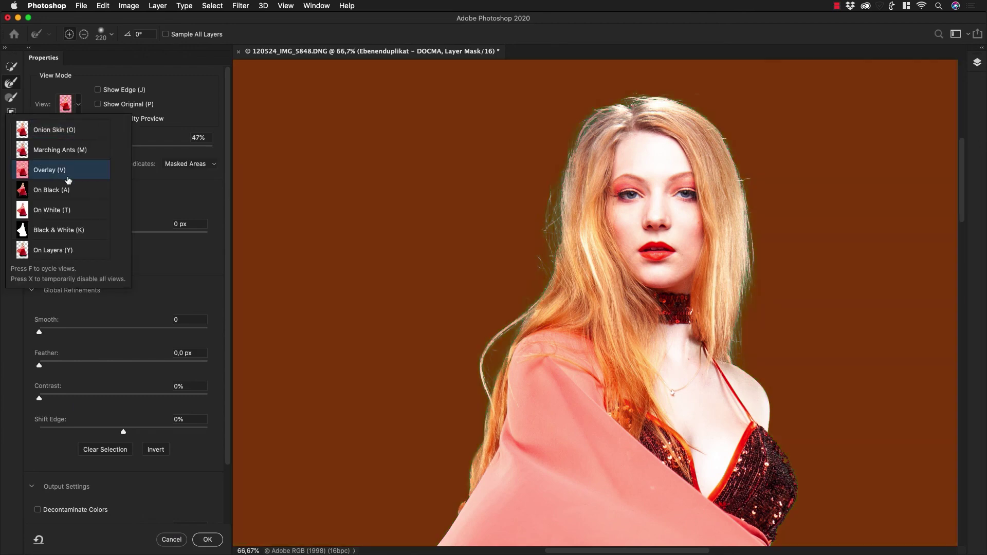
{"action": "left_click", "coordinate": [61, 175]}
{"action": "left_click_drag", "start_coordinate": [122, 153], "coordinate": [214, 151]}
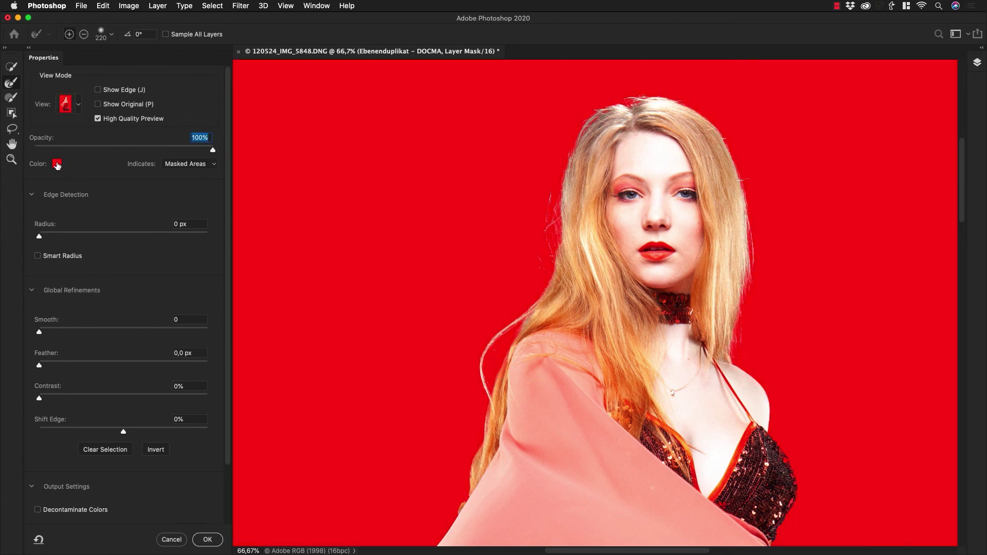
{"action": "left_click", "coordinate": [57, 163]}
{"action": "left_click", "coordinate": [650, 208]}
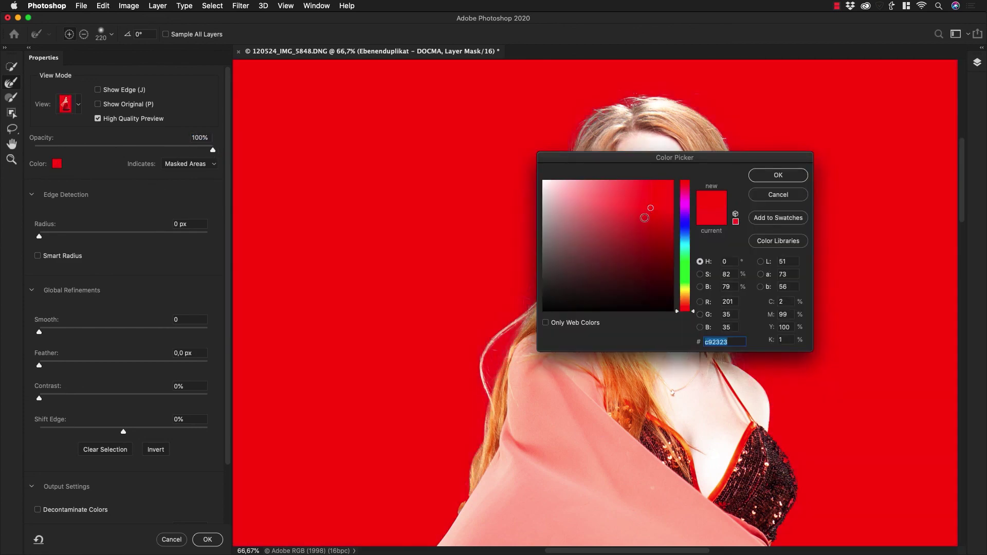
{"action": "left_click", "coordinate": [782, 197]}
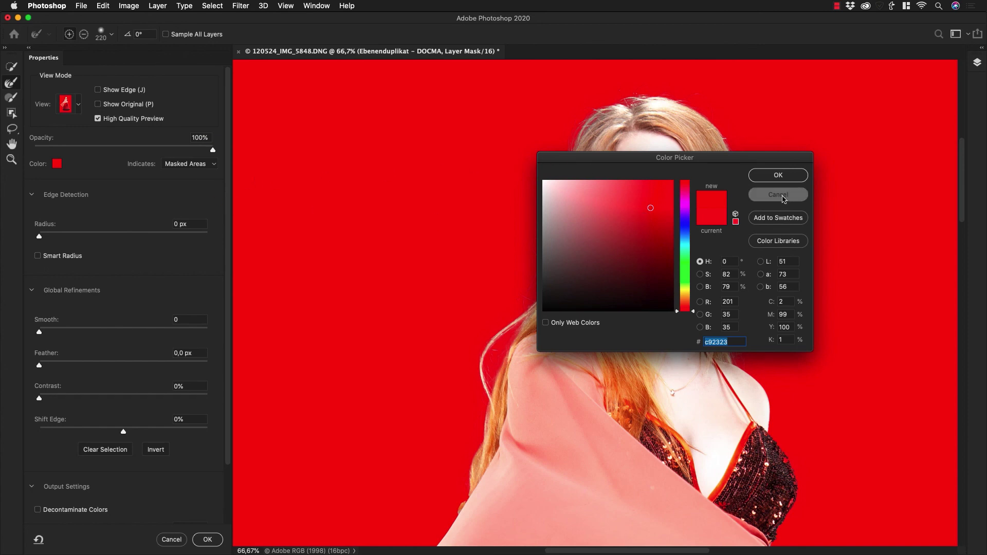
{"action": "left_click", "coordinate": [172, 539]}
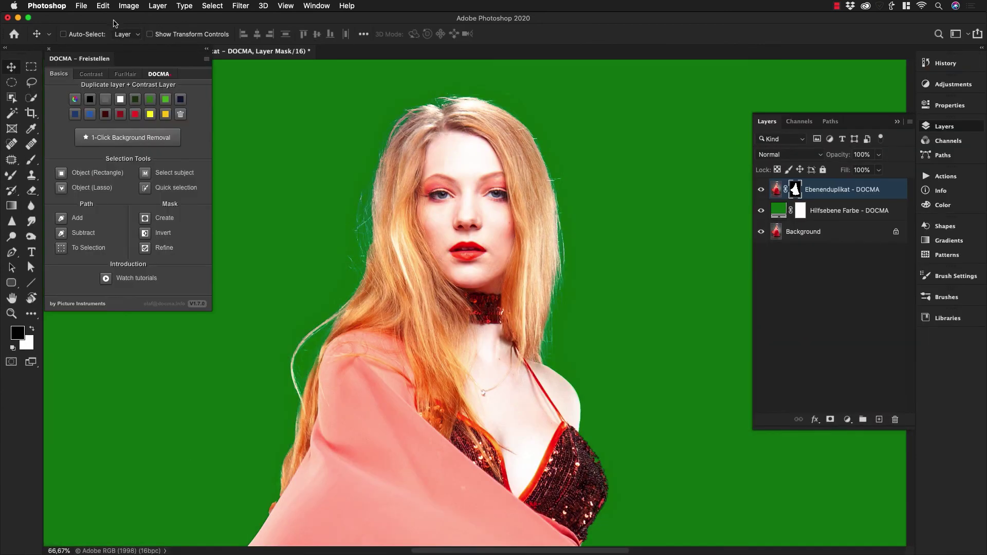